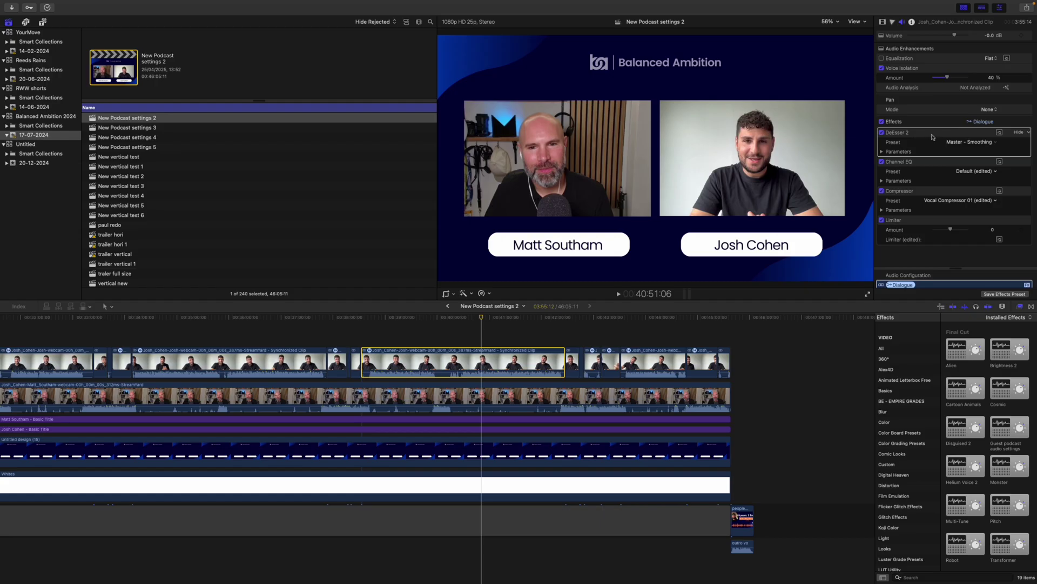
Bring up the DeEsser 2 controls and keep its Master - Smoothing preset.
left_click(999, 132)
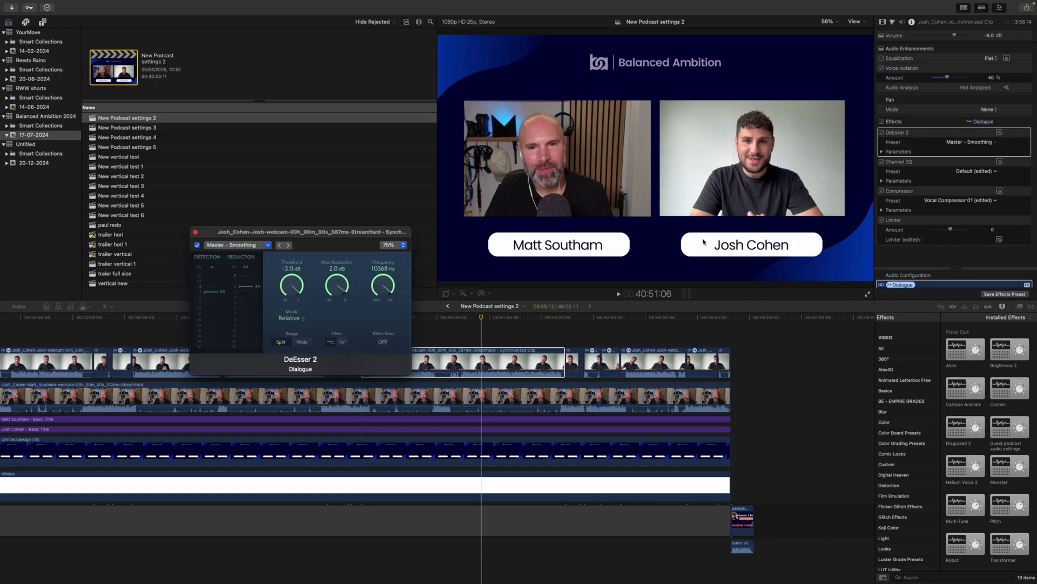
left_click(267, 245)
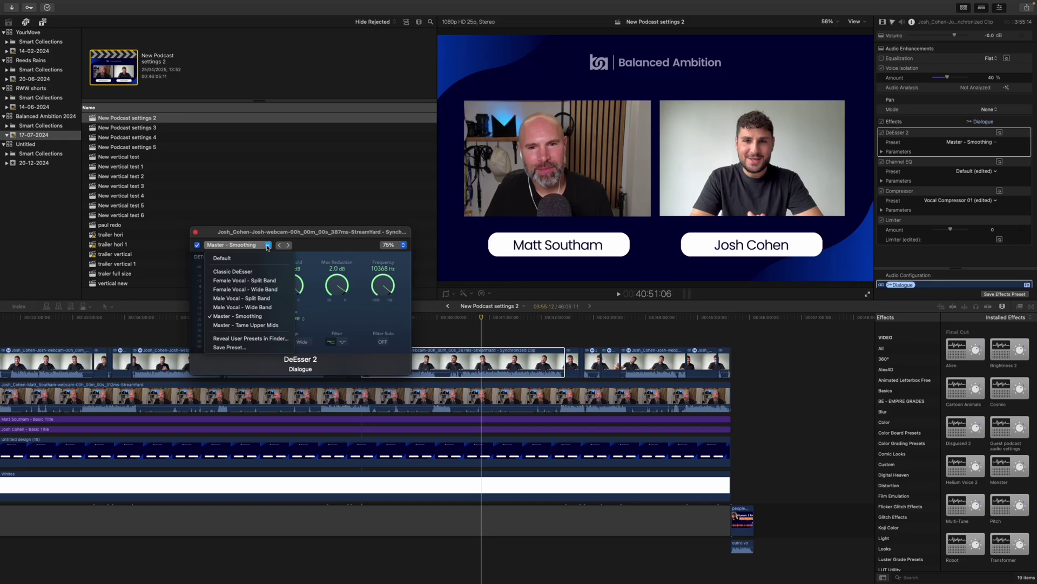
left_click(251, 317)
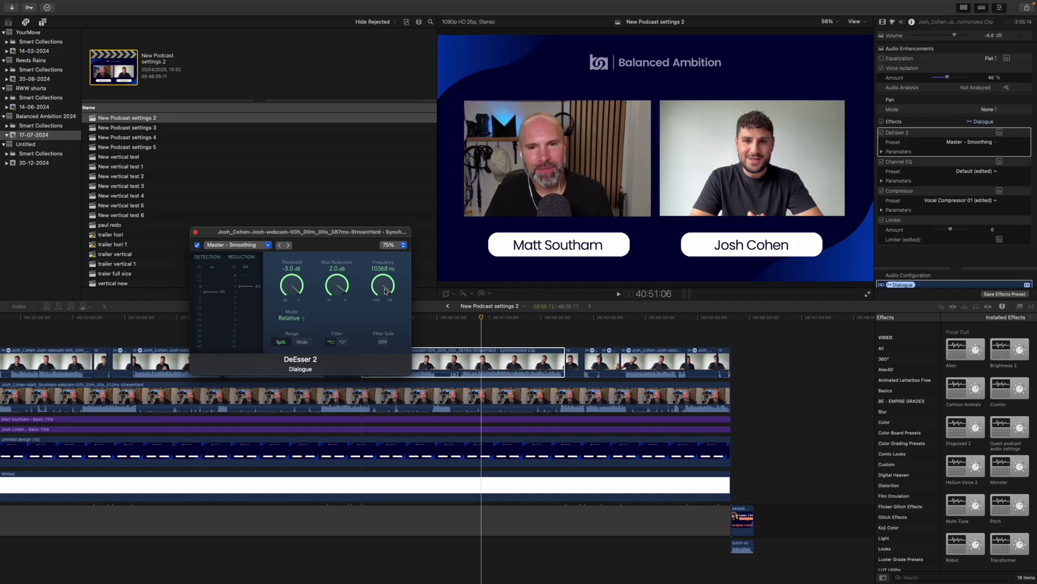
Move the DeEsser 2 frequency from 10368 Hz to about 10097 Hz.
left_click_drag(384, 291, 385, 294)
left_click_drag(386, 291, 384, 290)
left_click_drag(385, 294, 385, 295)
Replace DeEsser 2 with the Channel EQ: low cut at 29.2 Hz, +5.3 dB boost near 1940 Hz.
left_click(196, 233)
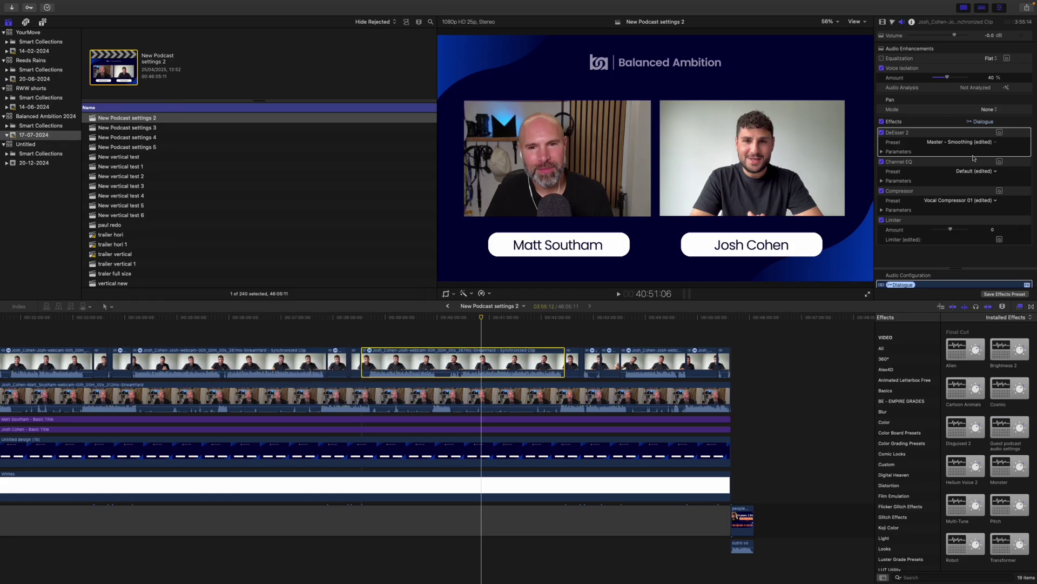
left_click(1000, 162)
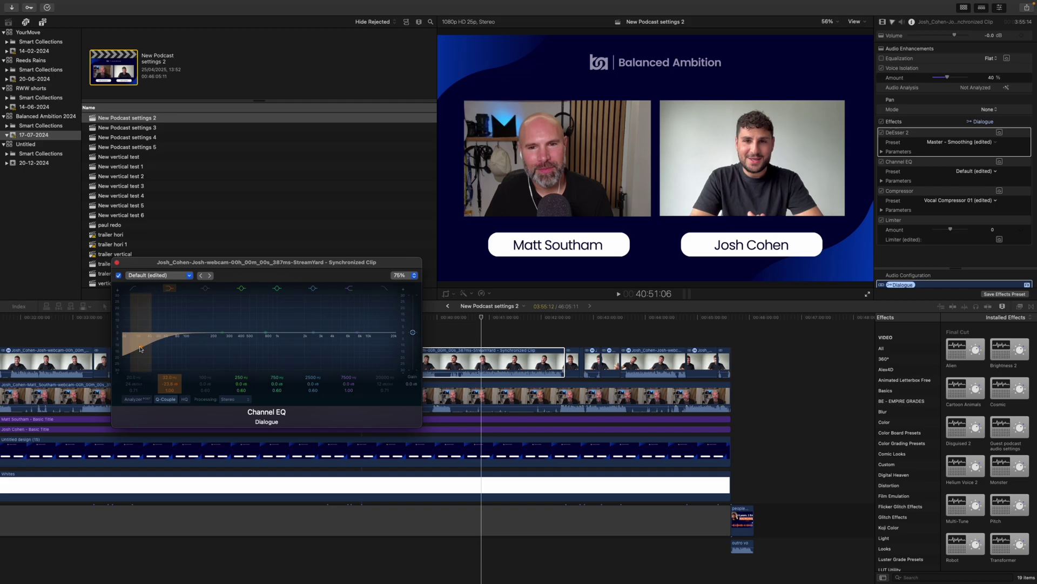
left_click_drag(141, 349, 137, 357)
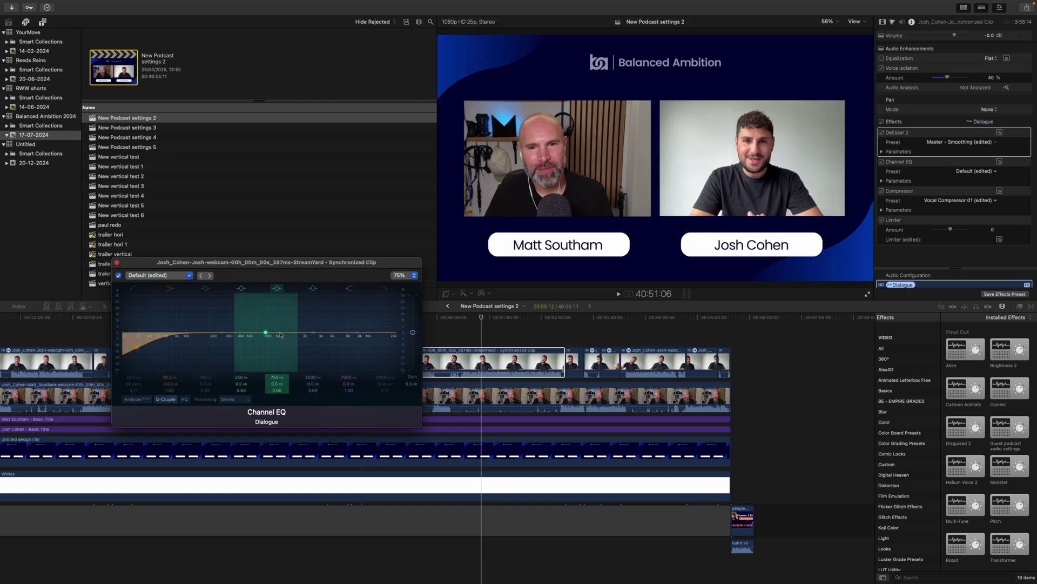
left_click_drag(314, 334, 281, 334)
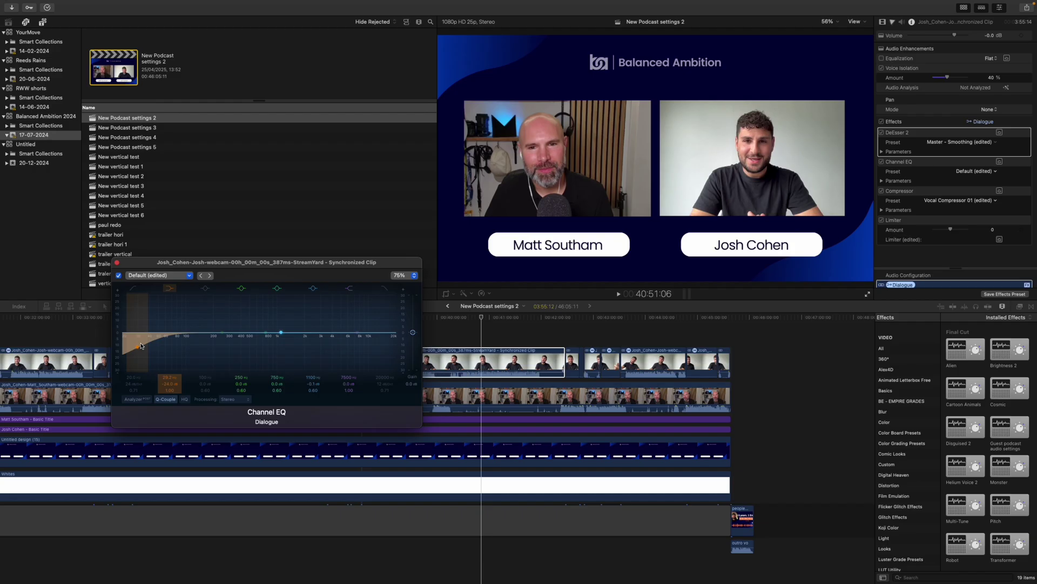
Close the Channel EQ and show the Compressor's Vocal Compressor 01 controls, clear of the timeline.
left_click(117, 265)
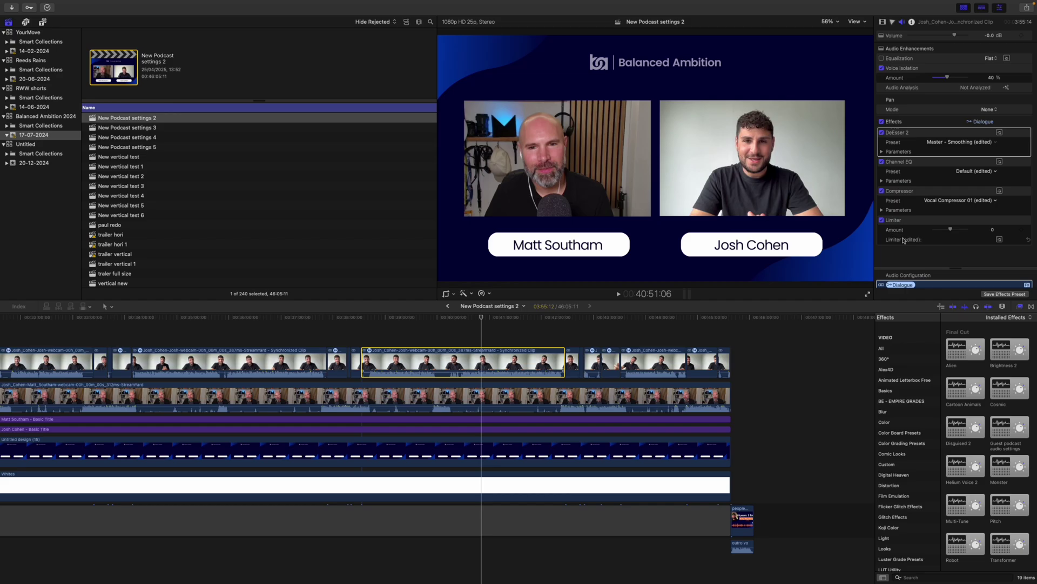
left_click(1000, 192)
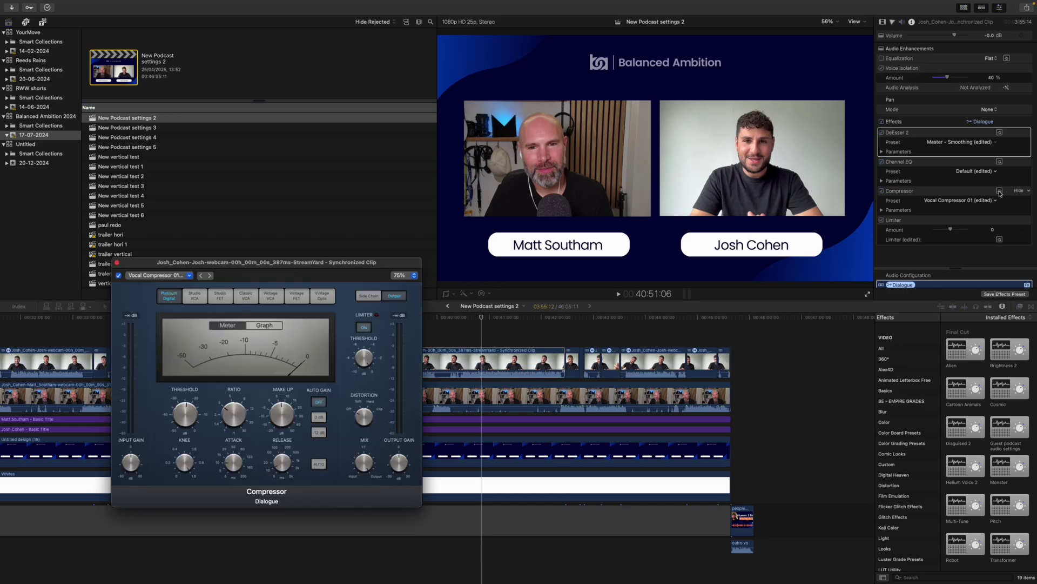
left_click_drag(384, 263, 460, 200)
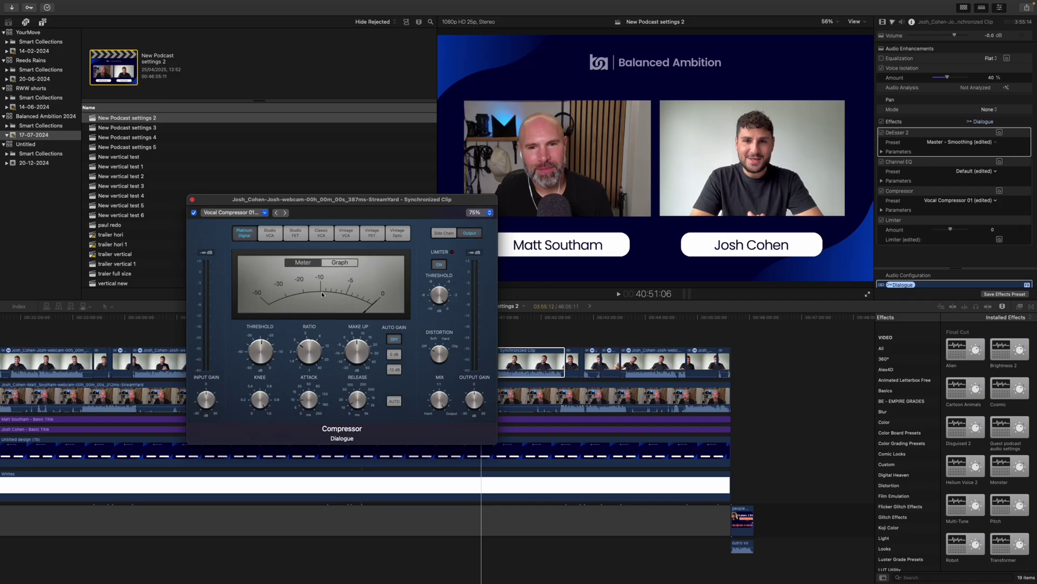
Move the Compressor window aside and play back the guest's dialogue to hear the processing.
mouse_move(265, 354)
mouse_move(311, 350)
mouse_move(259, 403)
mouse_move(308, 393)
mouse_move(356, 408)
left_click_drag(459, 201, 477, 191)
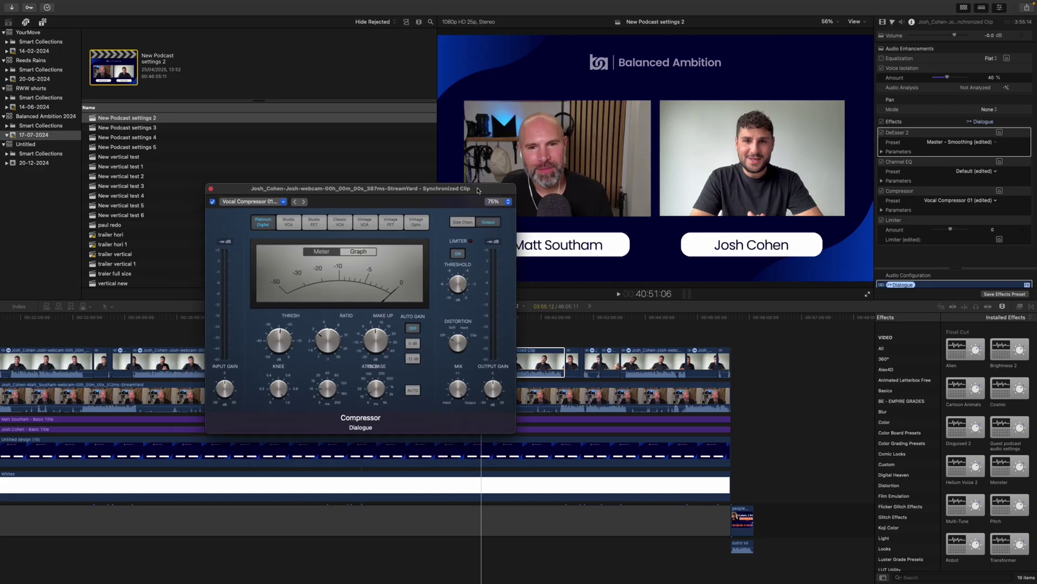
mouse_move(370, 344)
left_click_drag(481, 189, 413, 171)
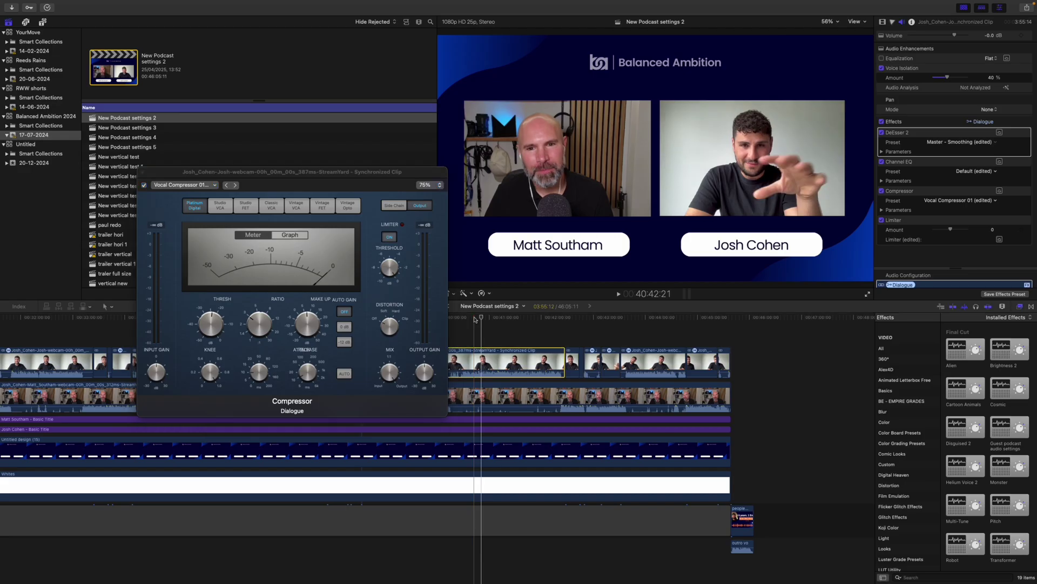
key("space")
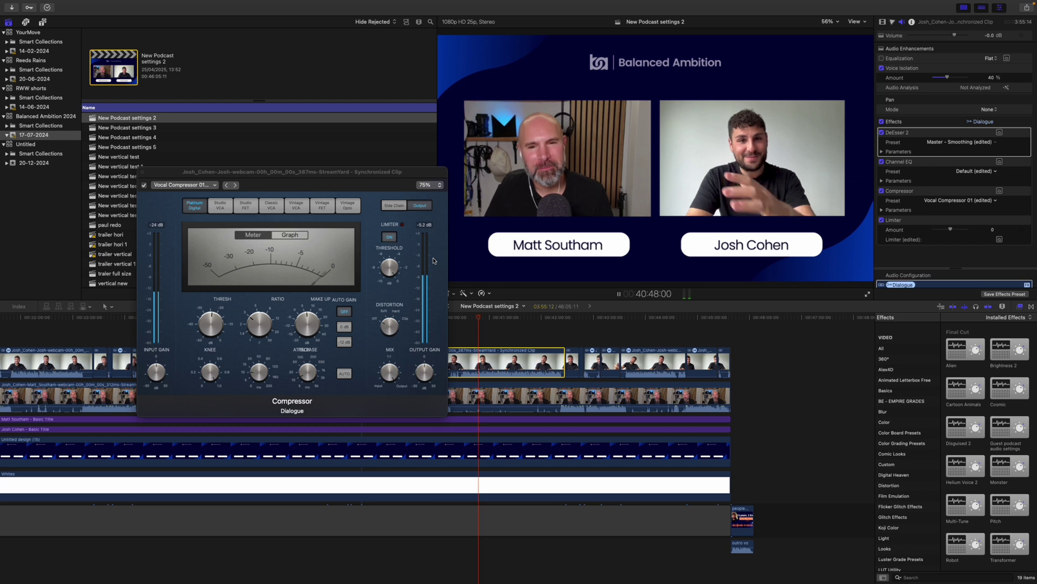
key("space")
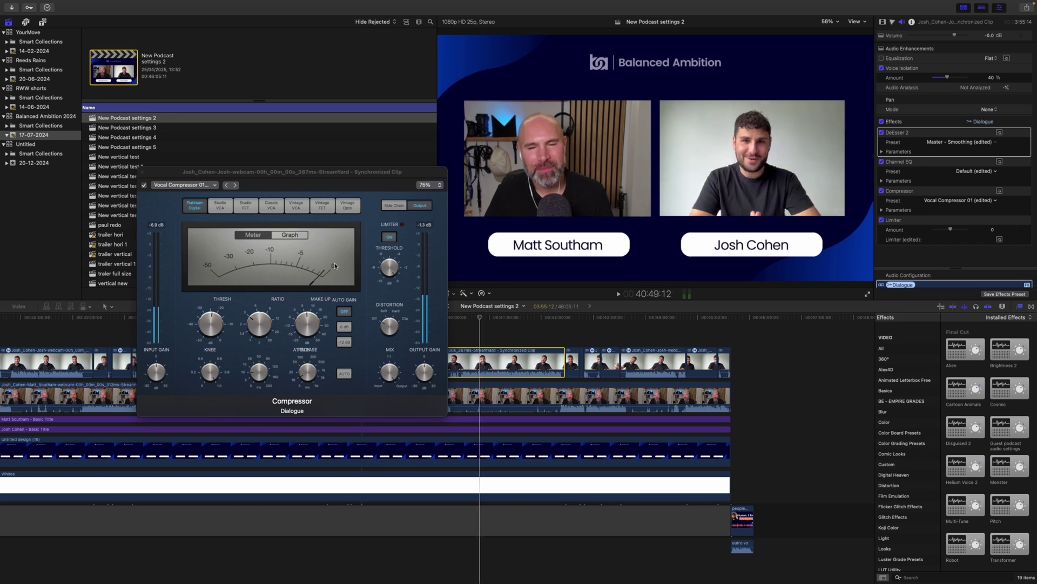
Raise Compressor make-up gain to about 8.5 dB, audition it, and toggle the Limiter off and on.
left_click(304, 324)
left_click_drag(304, 324, 303, 321)
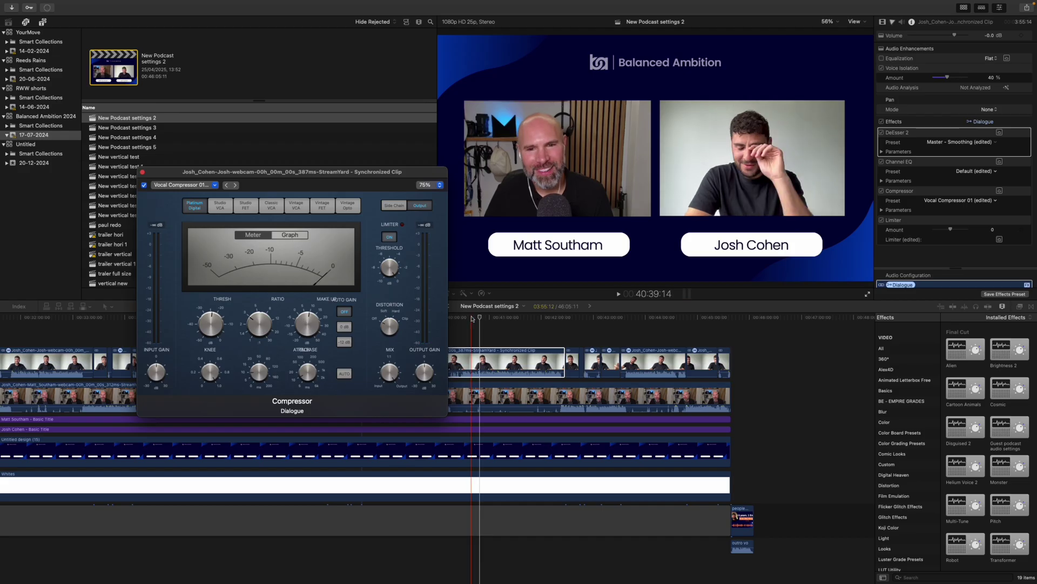
key("space")
left_click(452, 282)
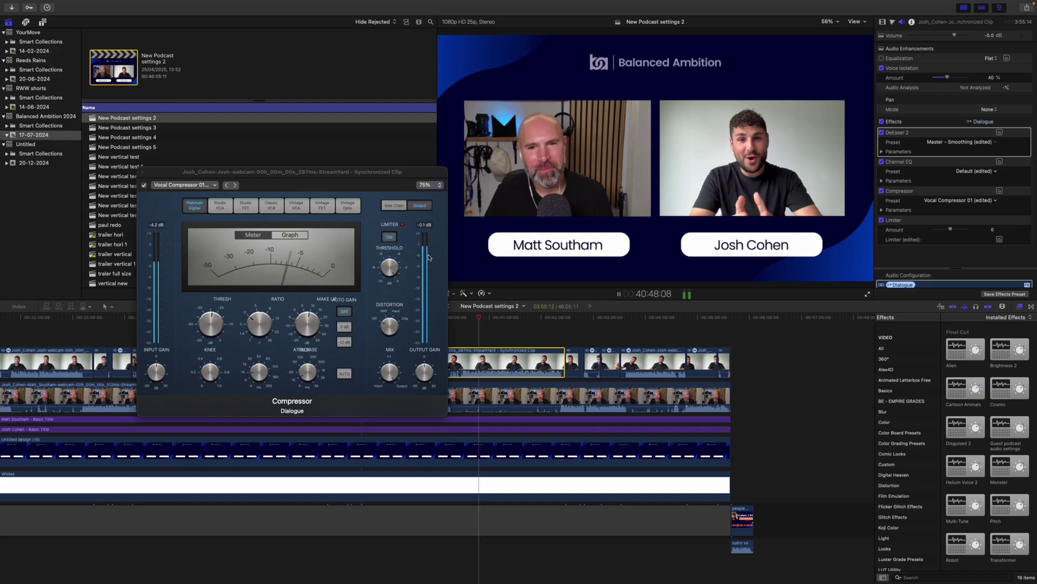
key("space")
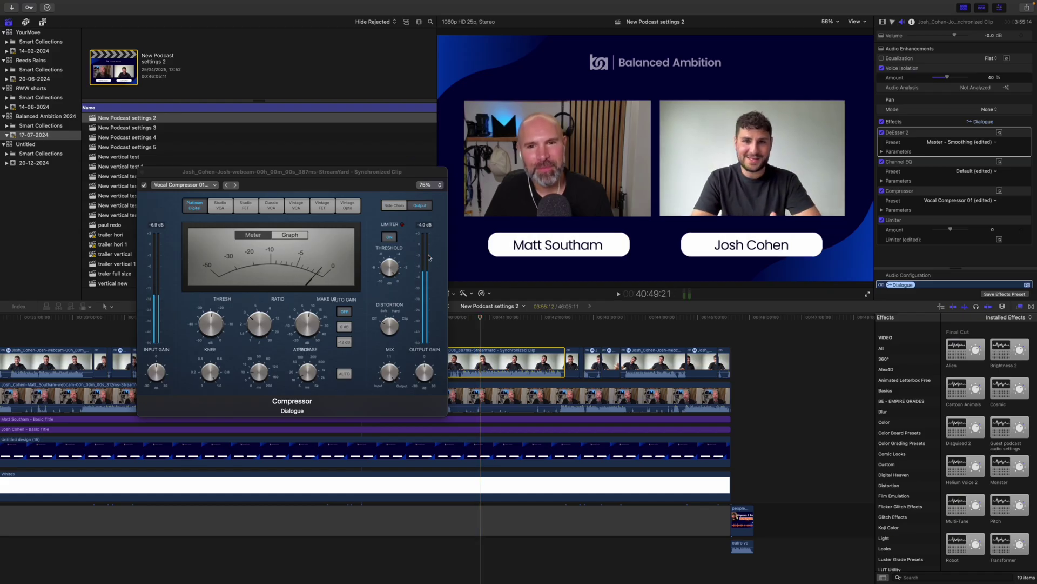
left_click(304, 323)
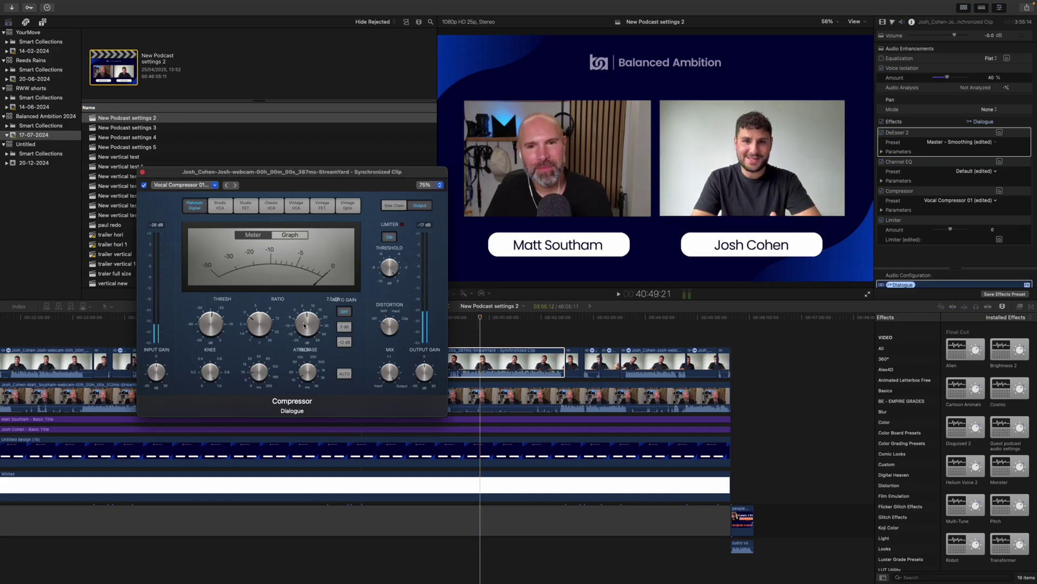
left_click(390, 237)
left_click(391, 237)
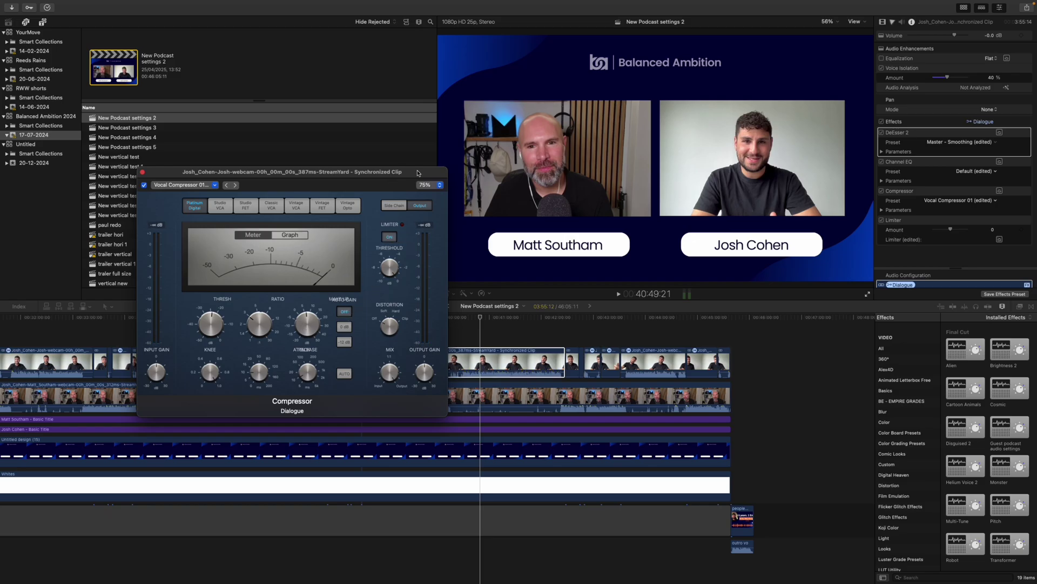
Set the Compressor's Auto Gain to 0 dB and play another section of the clip.
left_click_drag(358, 280, 409, 272)
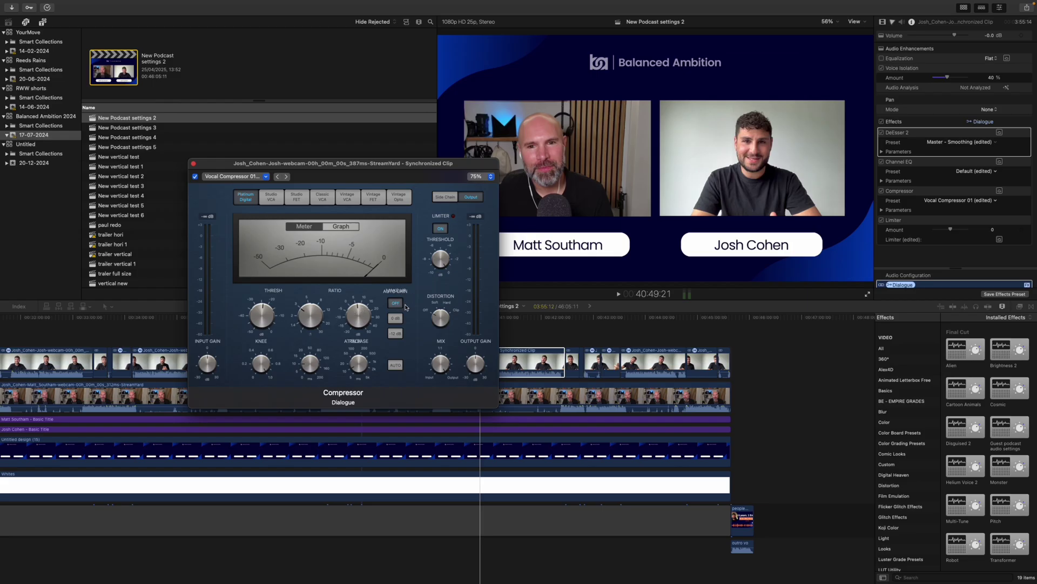
left_click(400, 319)
left_click(509, 317)
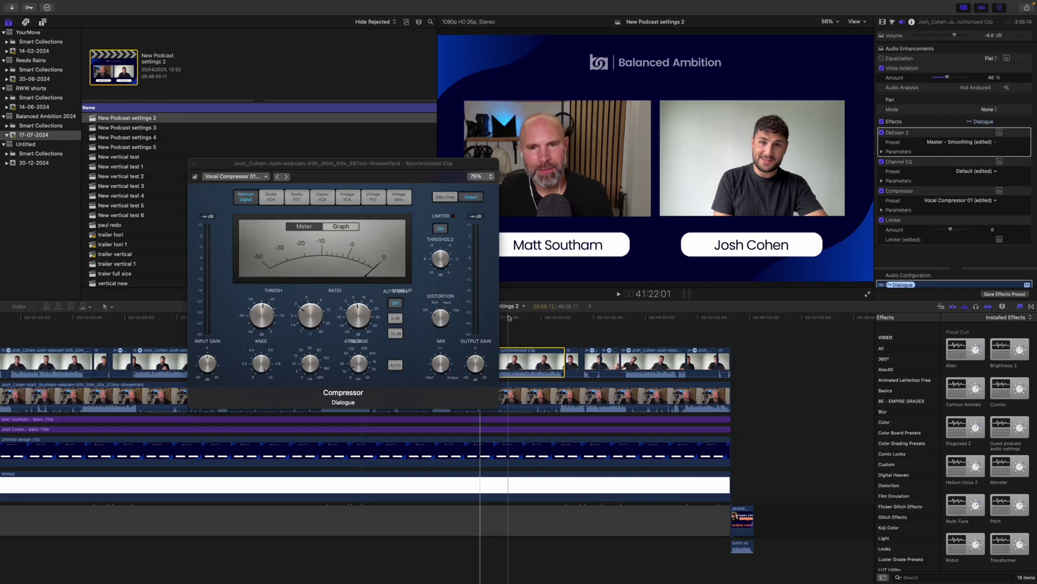
key("space")
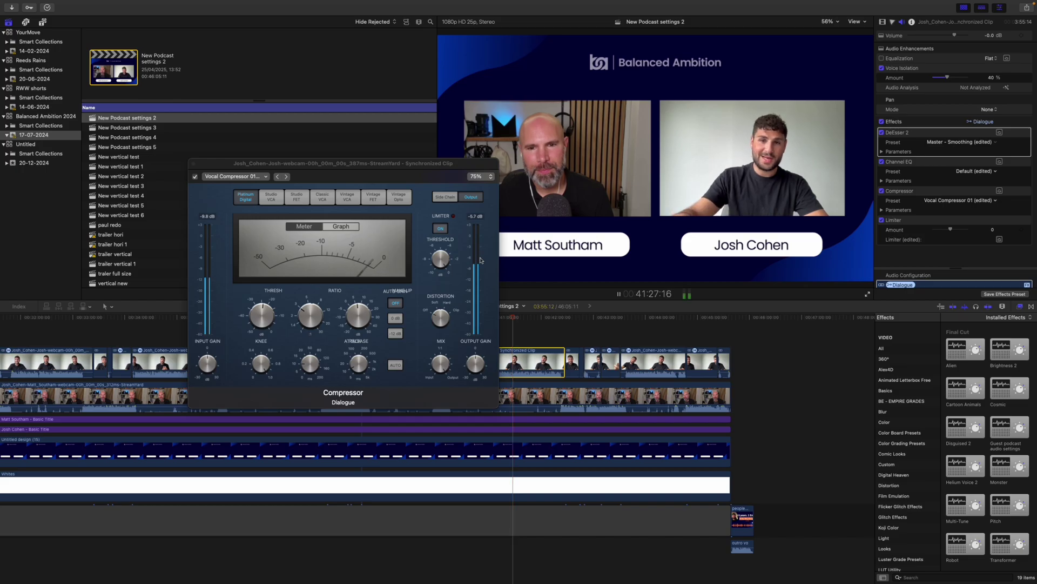
key("space")
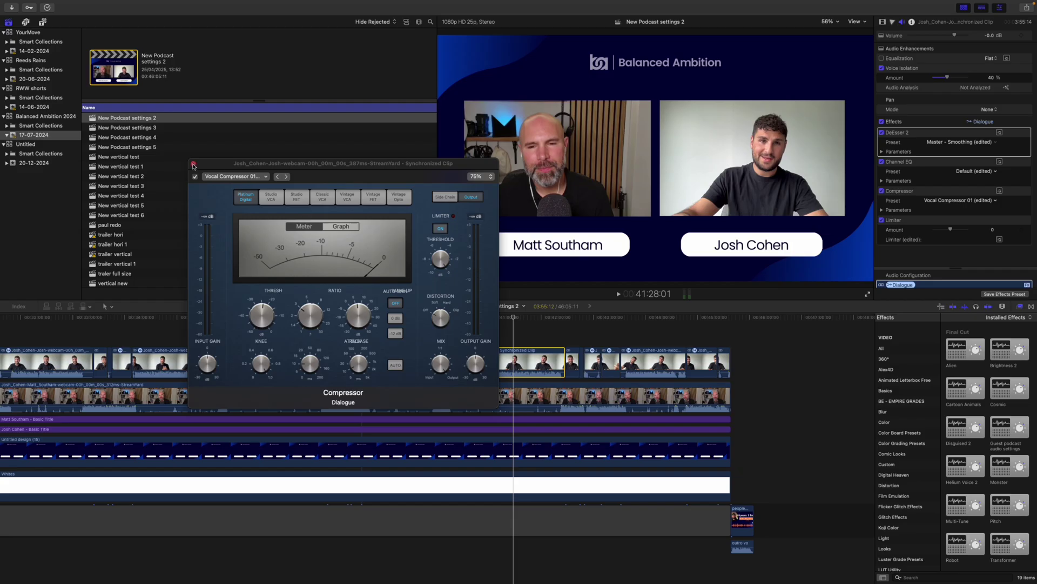
Close the Compressor plug-in window so the timeline shows again.
mouse_move(440, 268)
left_click(193, 163)
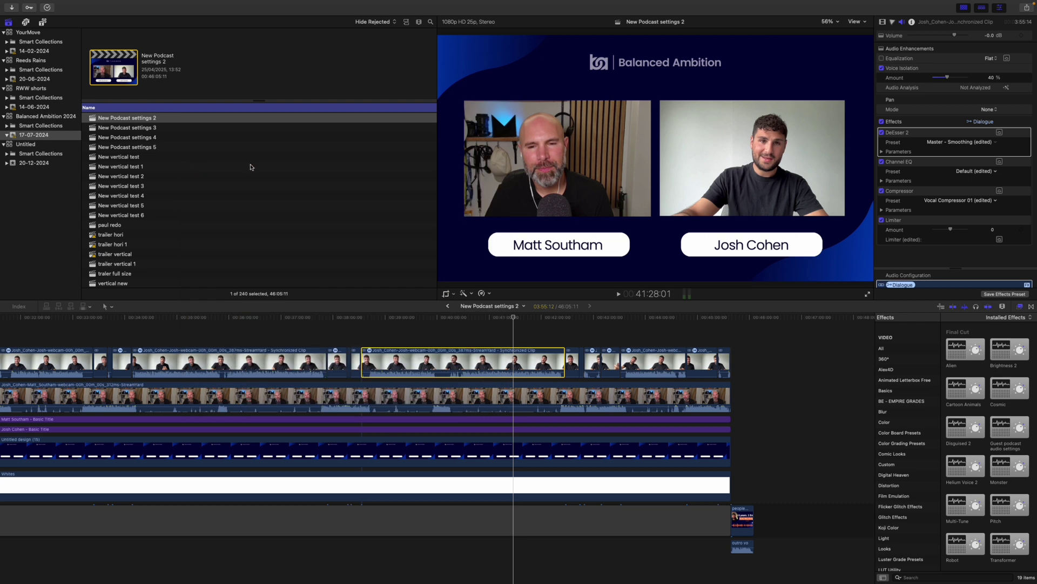
Bring up the Limiter's Brickwall window and adjust its gain, with output at -0.5 dB.
left_click(1000, 240)
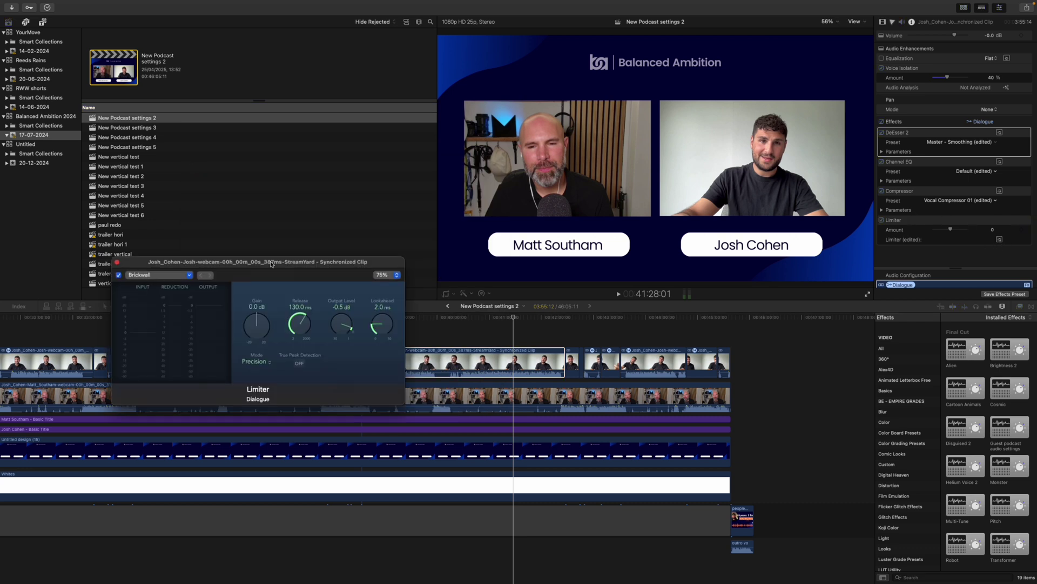
left_click_drag(271, 263, 321, 204)
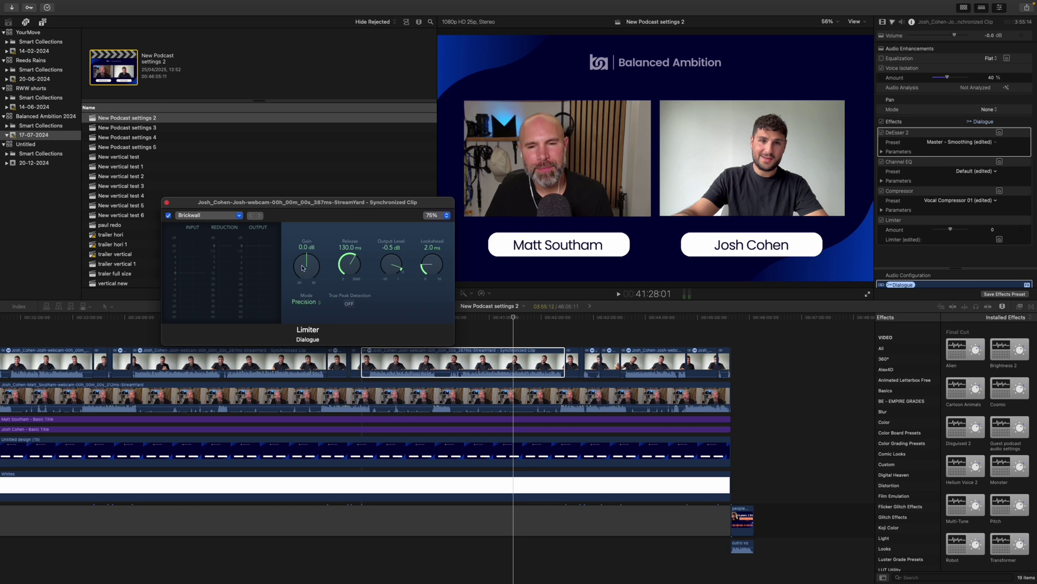
left_click_drag(302, 269, 301, 267)
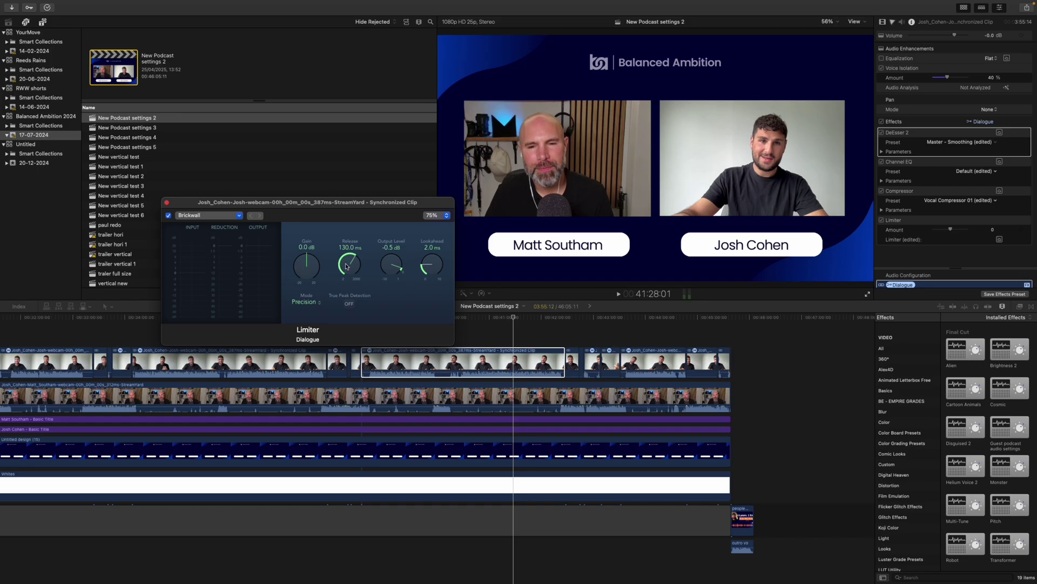